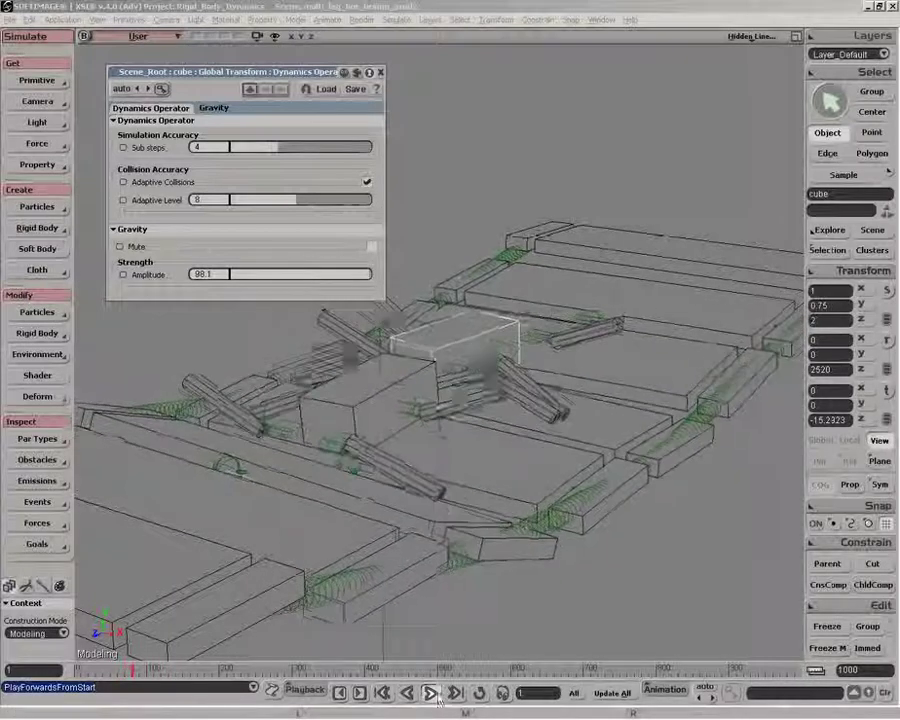
Step: Stop the bridge simulation and turn off adaptive collisions in the dynamics operator
key("Escape")
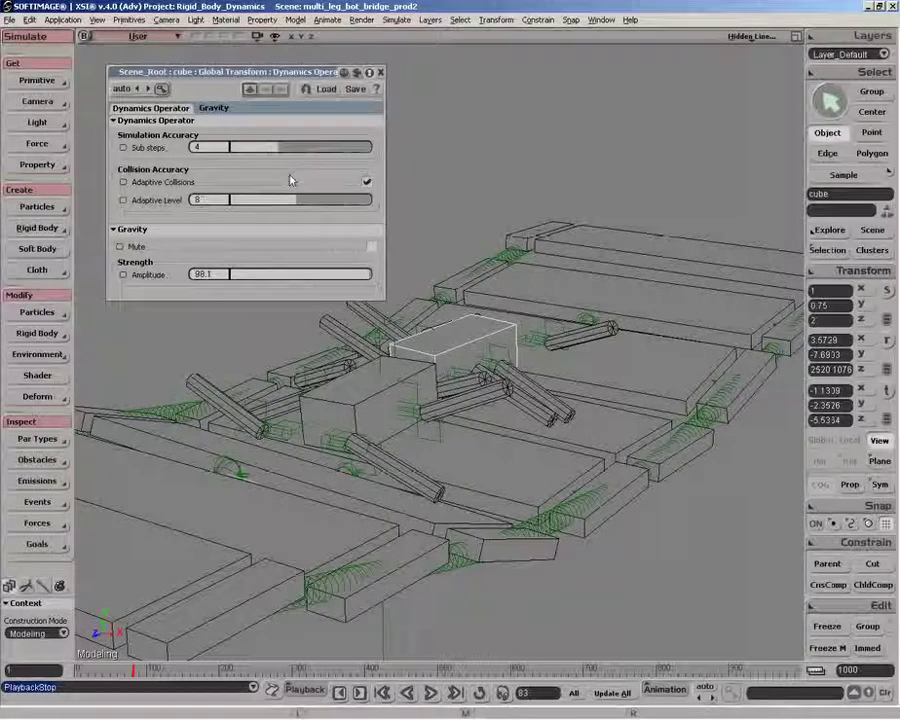
left_click(368, 182)
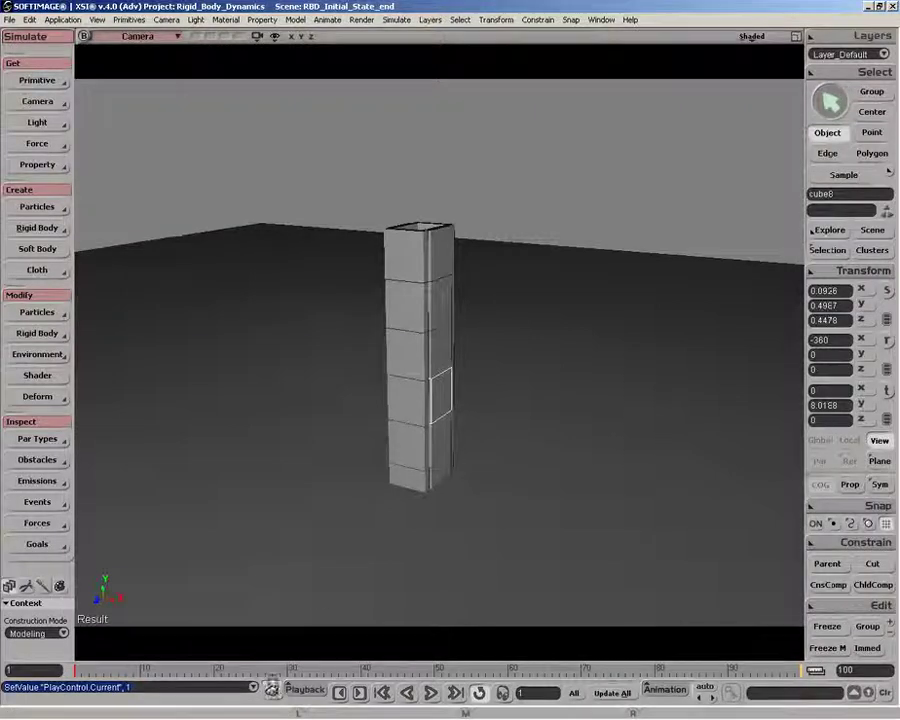
Step: Examine the rigid body warnings for the cube tower in the script log, and close the log
left_click(272, 688)
left_click_drag(199, 510, 384, 512)
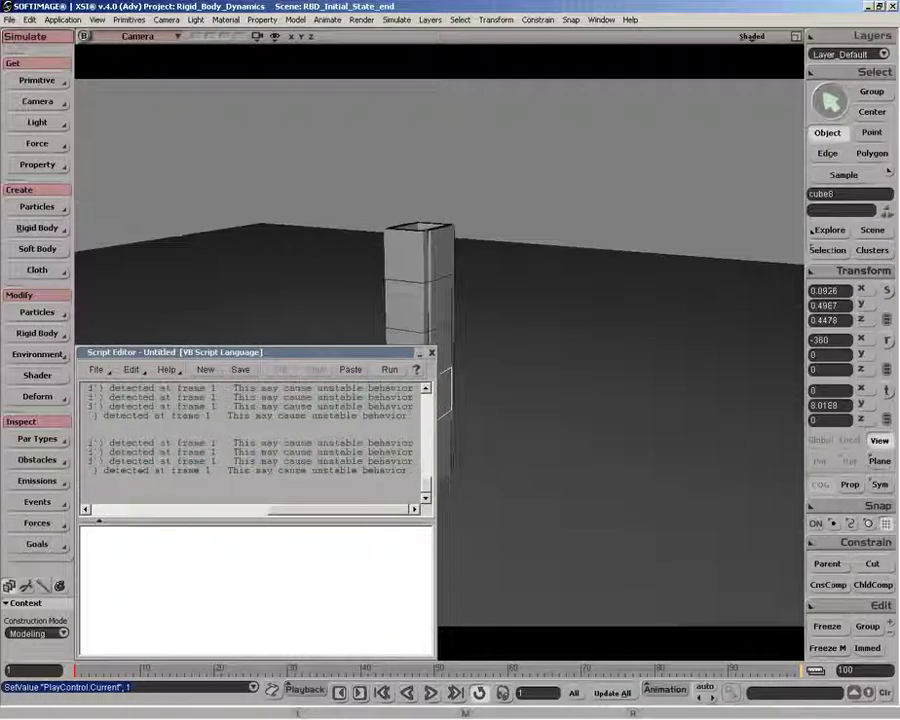
left_click_drag(222, 442, 312, 442)
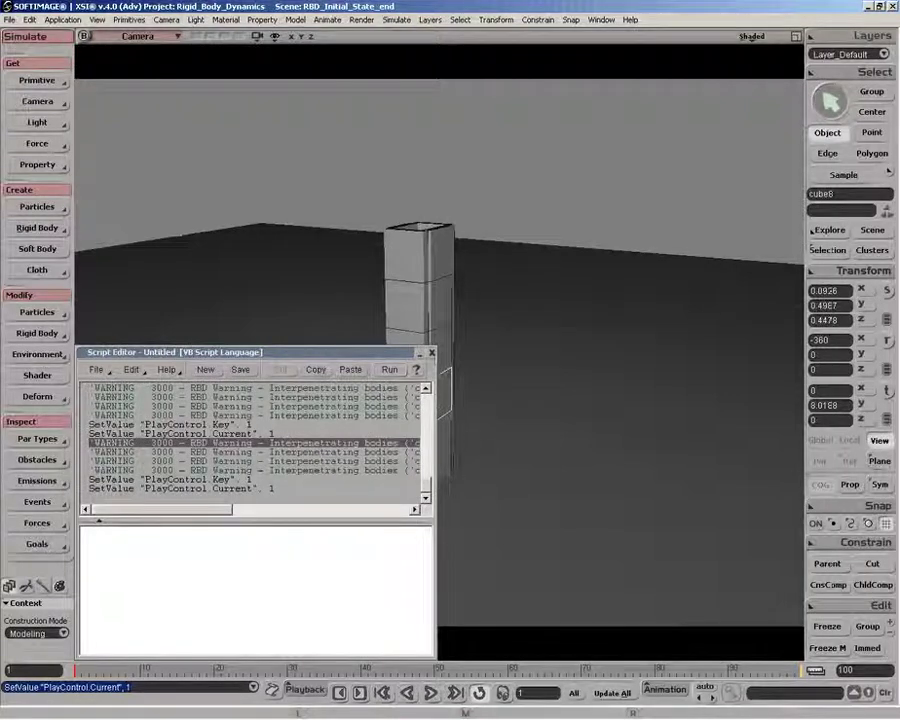
left_click(431, 352)
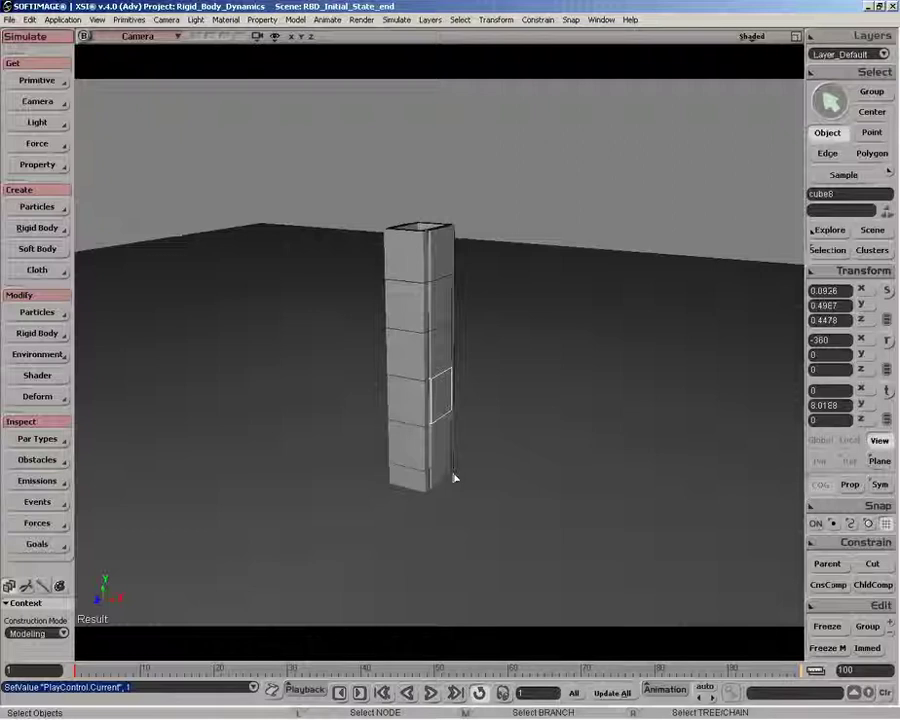
Step: Lower the ground grid beneath the cube tower to about -2.8 in Y and set its rigid body initial state
left_click(579, 482)
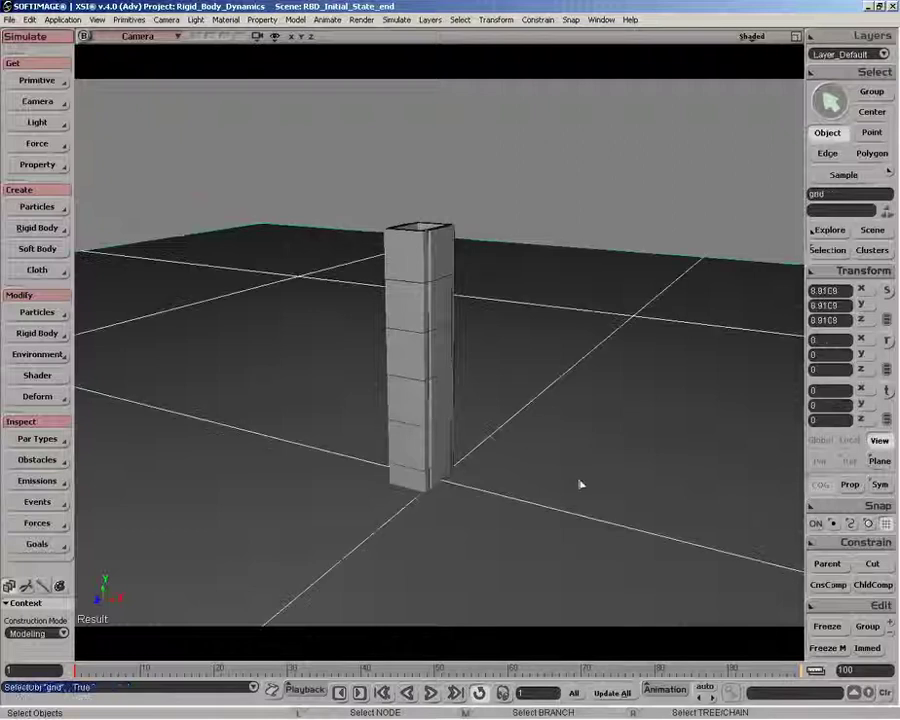
key("v")
left_click_drag(439, 428, 444, 466)
key("o")
left_click_drag(436, 520, 430, 480)
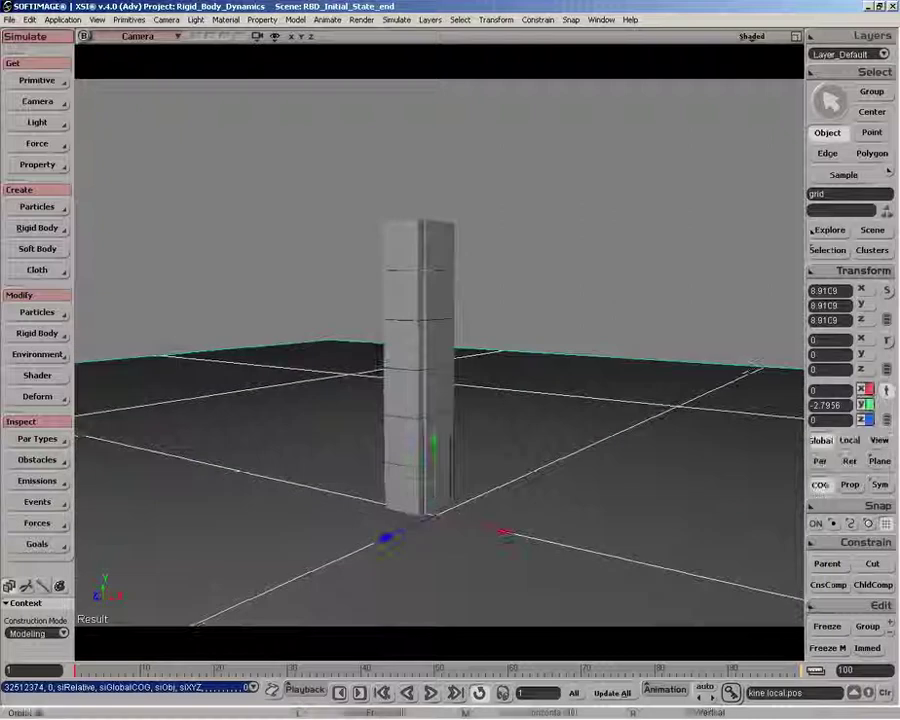
left_click(34, 338)
left_click(135, 350)
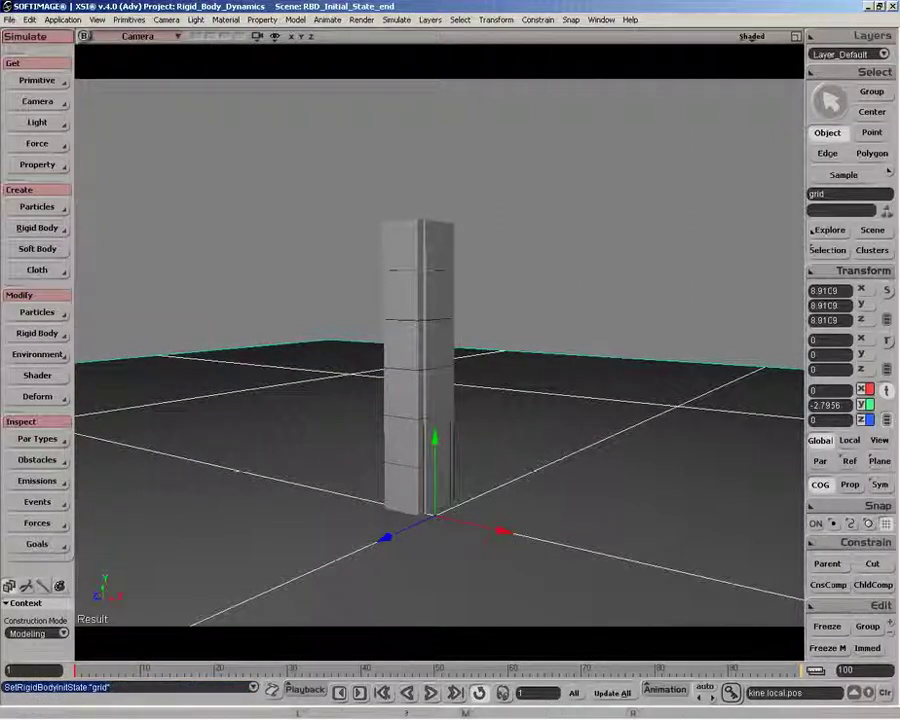
Step: Run the simulation to frame 40 and set that pose as the rigid body initial state of the grid and all cubes
left_click(431, 693)
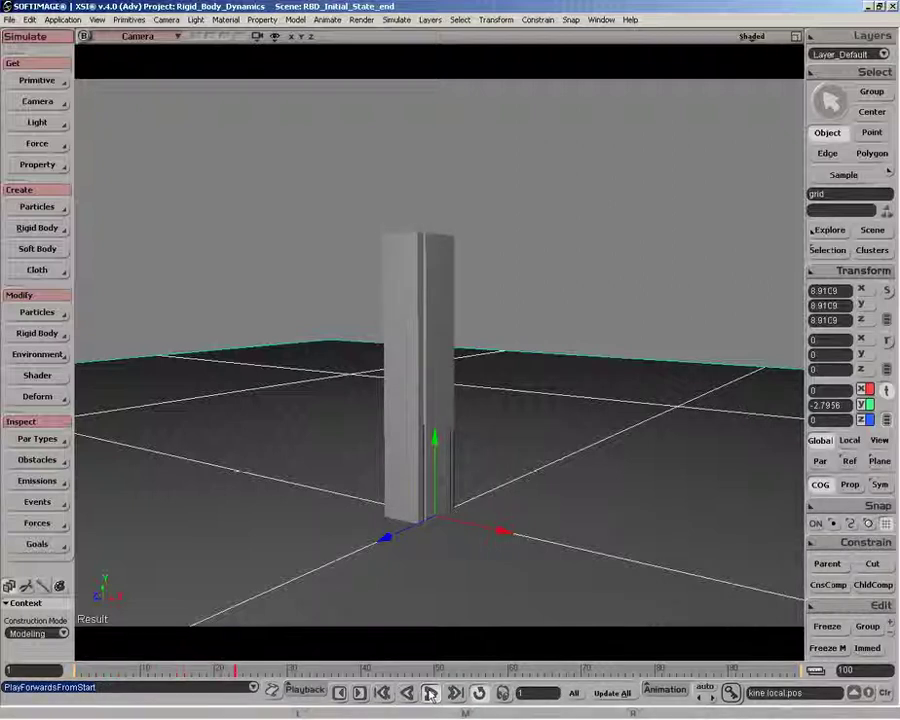
left_click(431, 693)
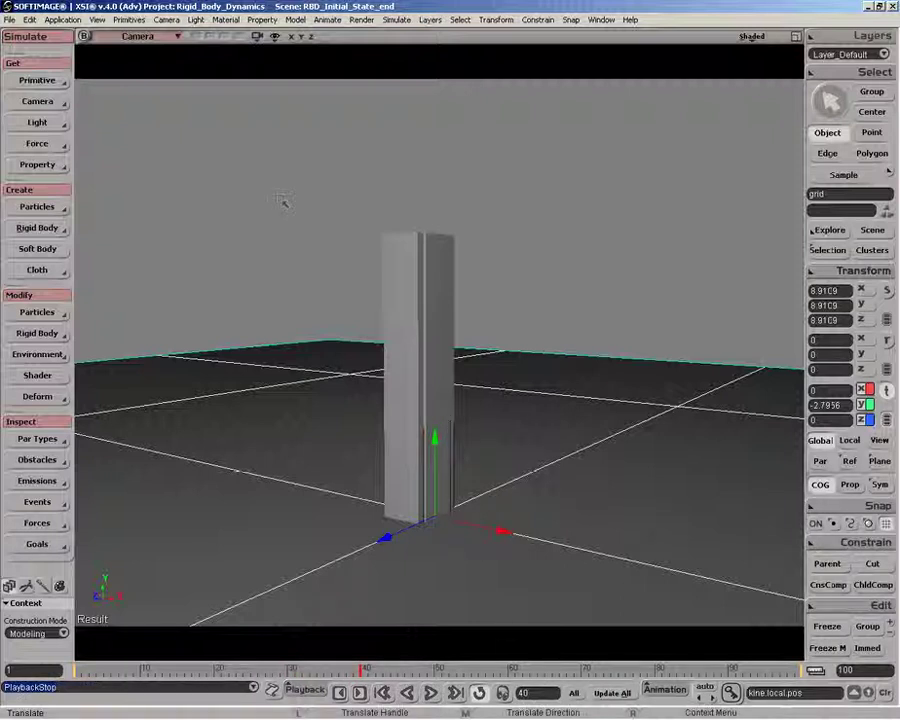
left_click_drag(287, 192, 571, 559)
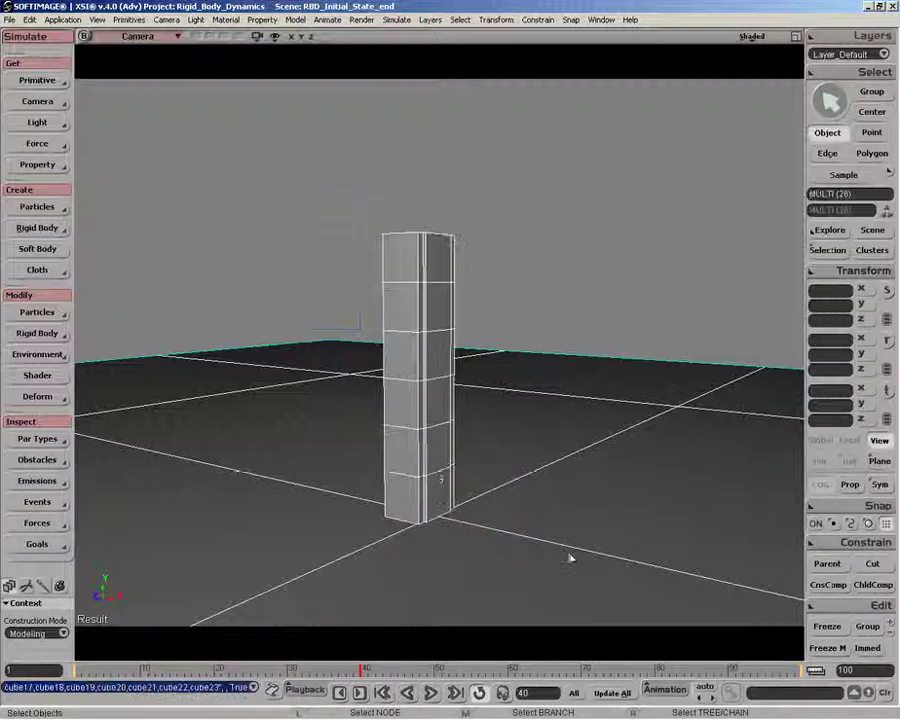
left_click(37, 333)
left_click(124, 355)
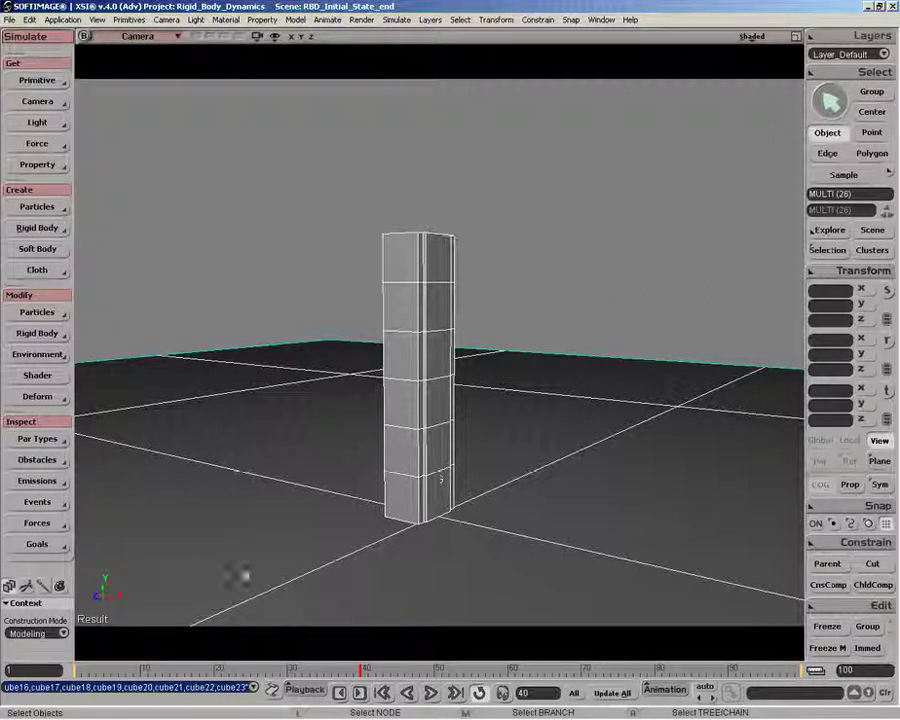
left_click(66, 664)
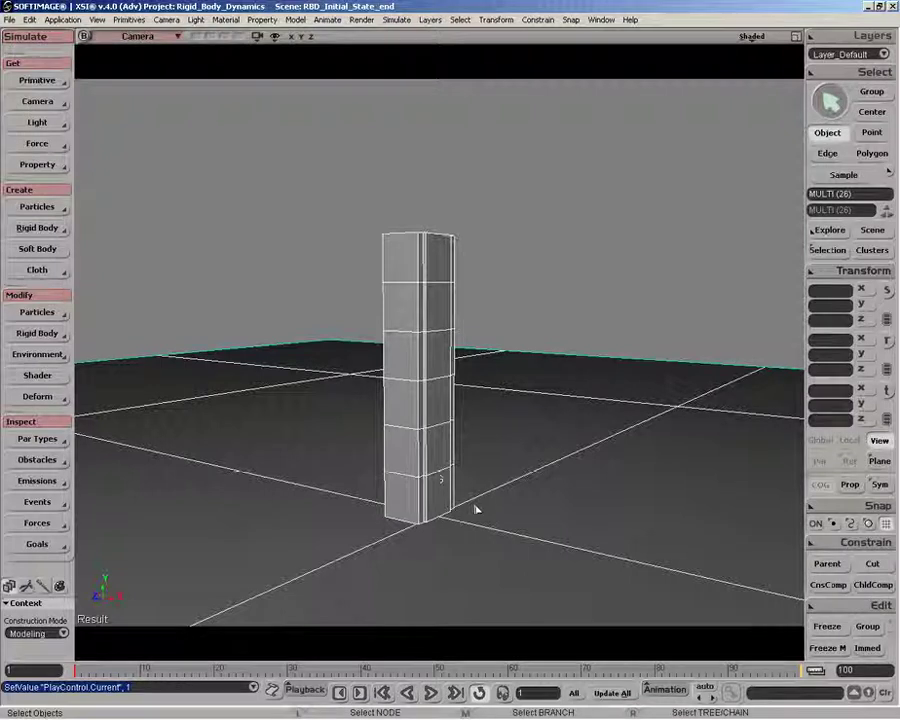
key("o")
left_click_drag(445, 539, 368, 391)
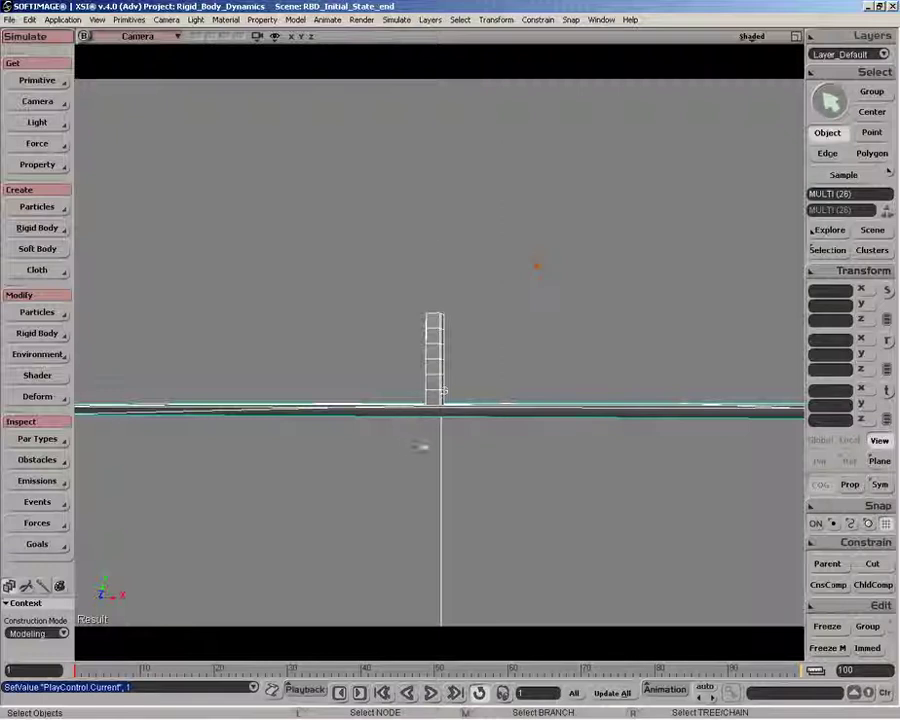
left_click_drag(458, 443, 442, 478)
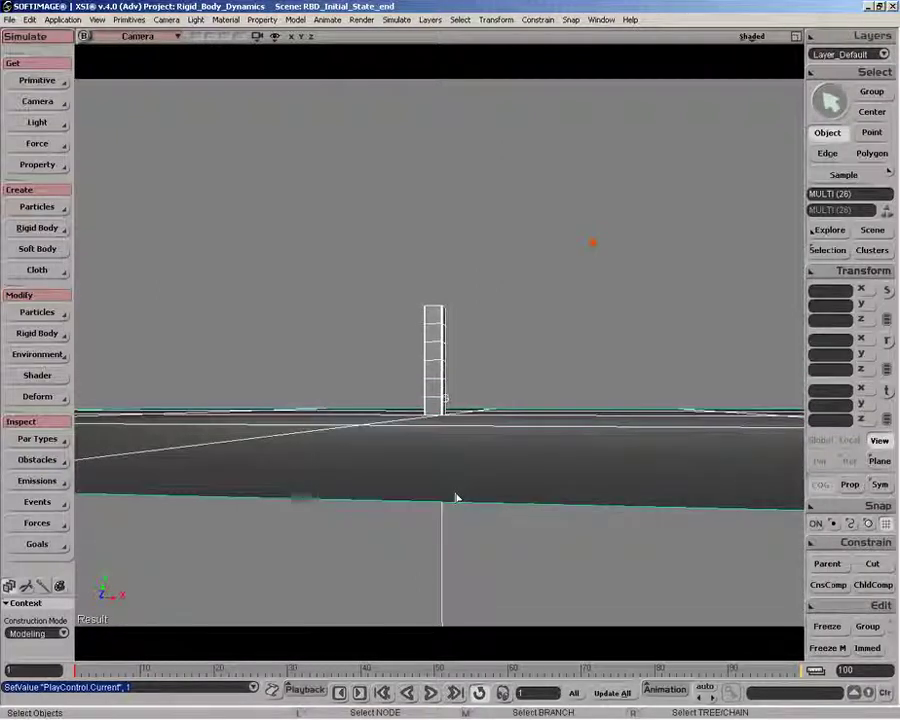
left_click_drag(456, 448, 454, 458)
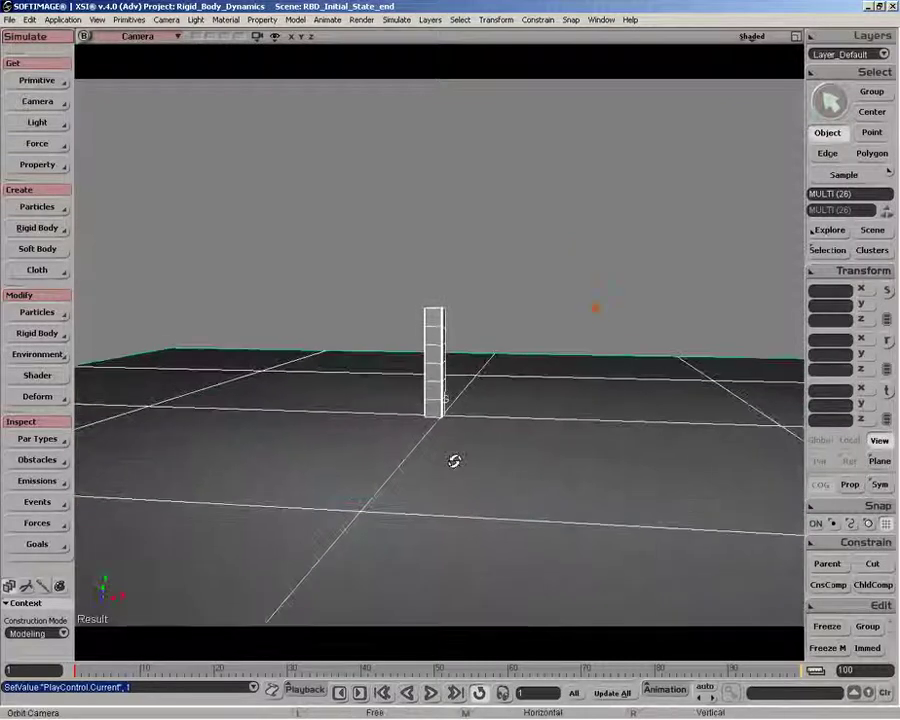
middle_click_drag(458, 472, 491, 488)
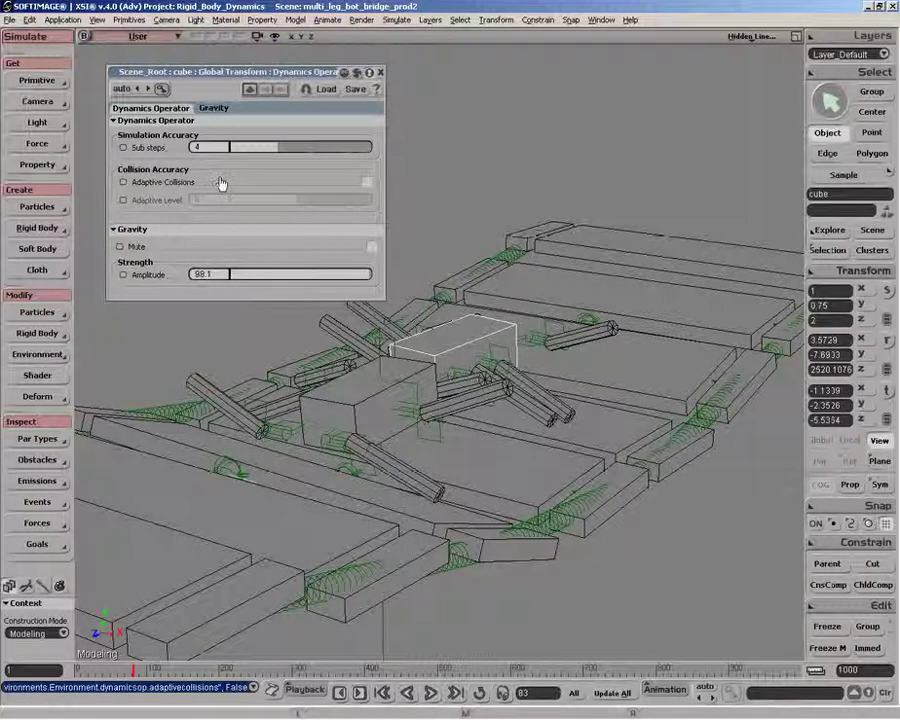
Step: Set the simulation sub steps to 1, play the bridge simulation several times from the start, and rewind to frame 1
left_click_drag(155, 72, 161, 65)
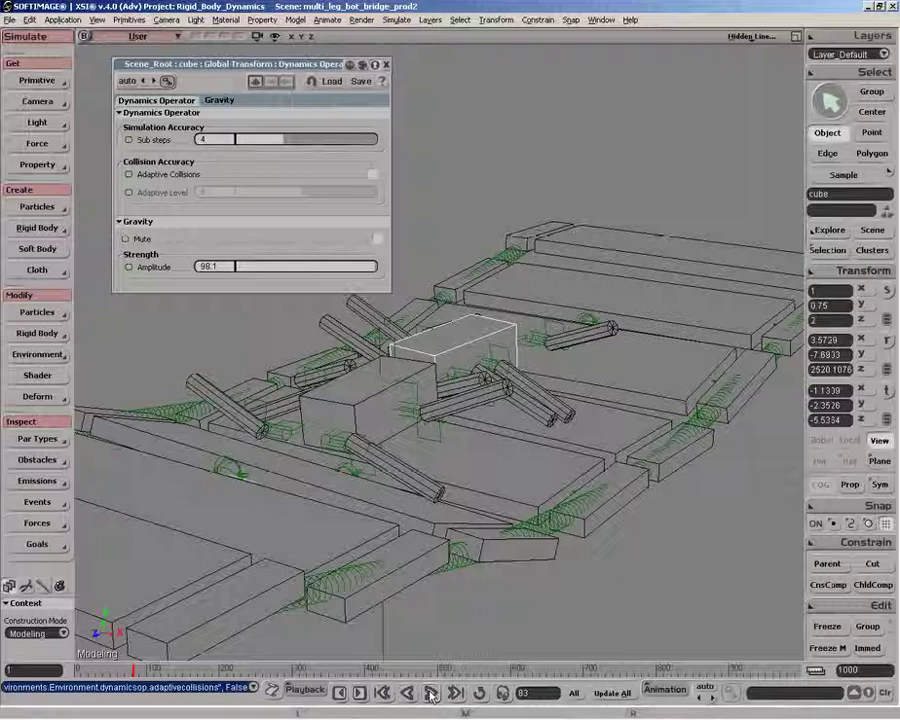
left_click_drag(263, 143, 208, 148)
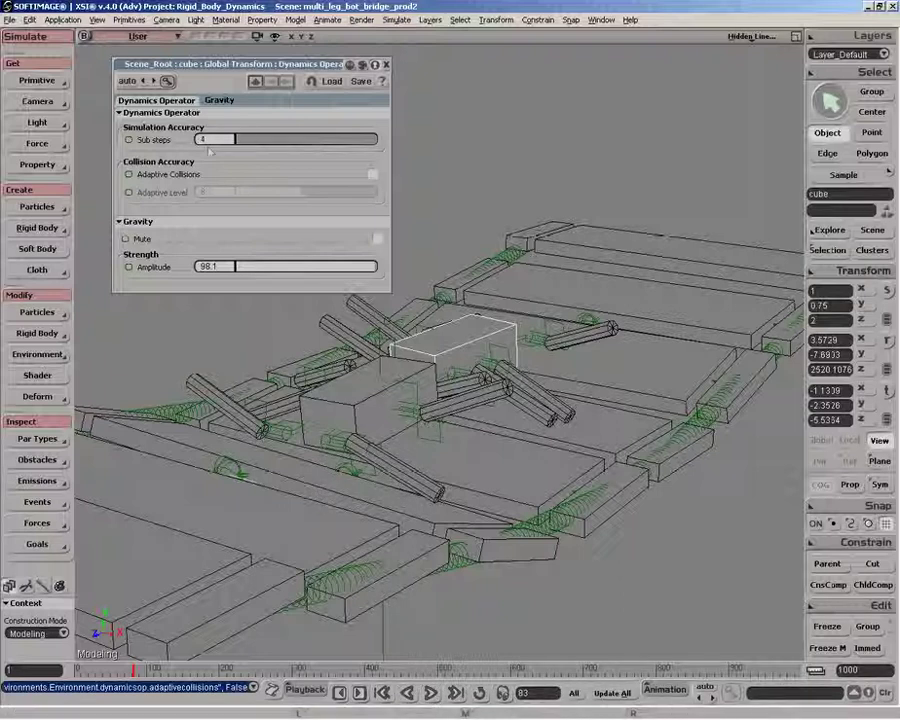
left_click(430, 693)
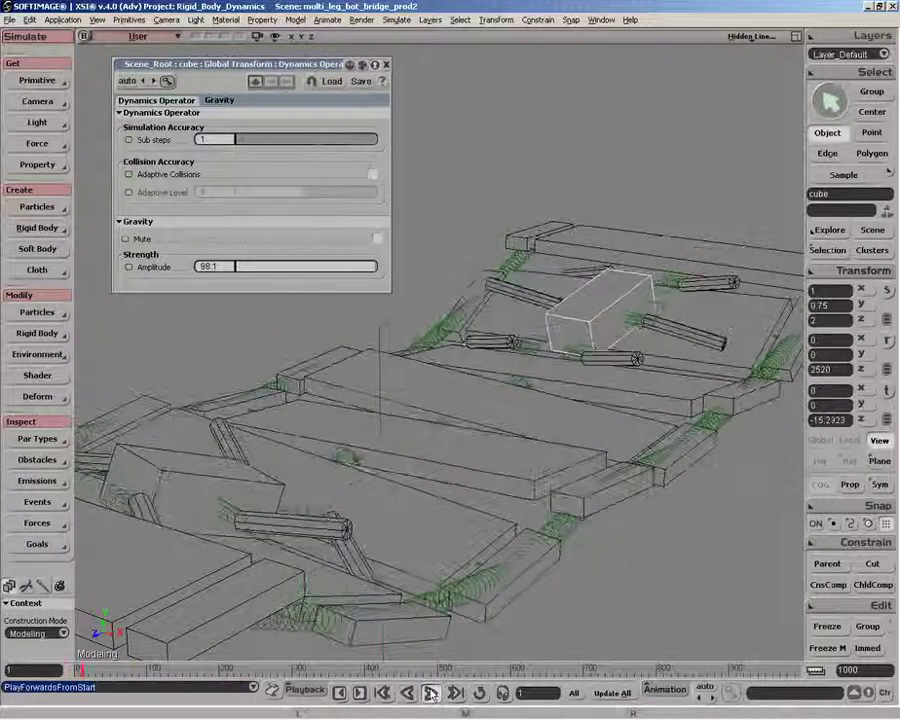
left_click(430, 693)
left_click_drag(98, 666, 60, 669)
left_click(430, 693)
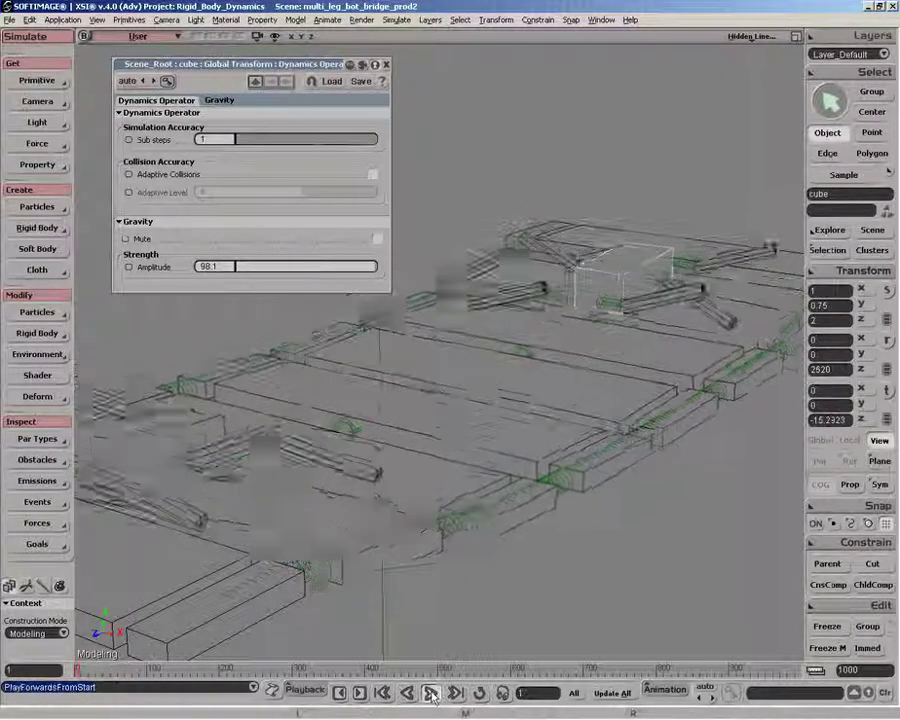
left_click(431, 694)
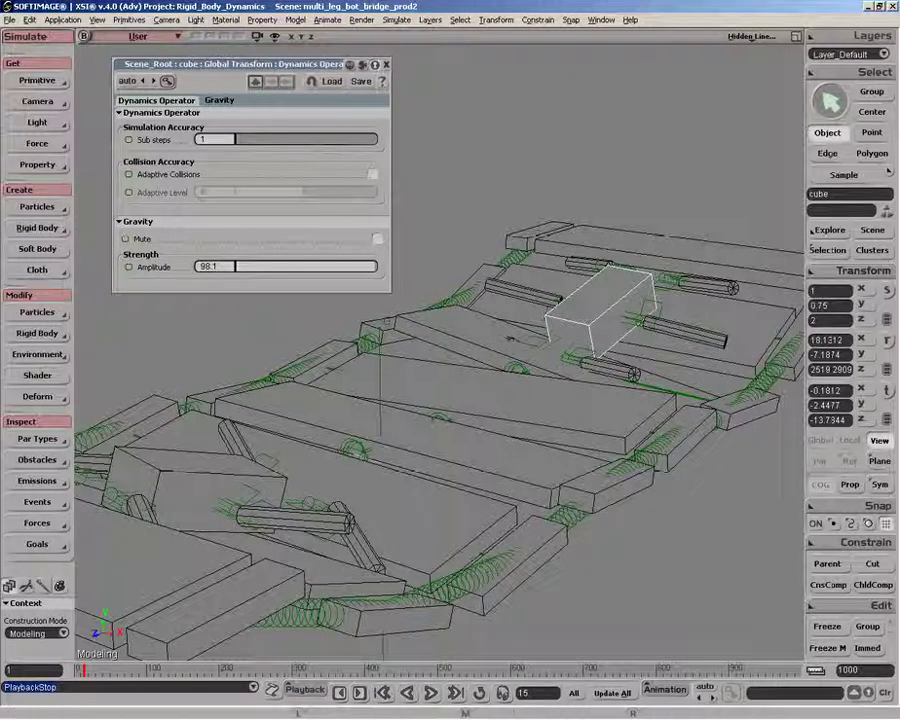
left_click(430, 692)
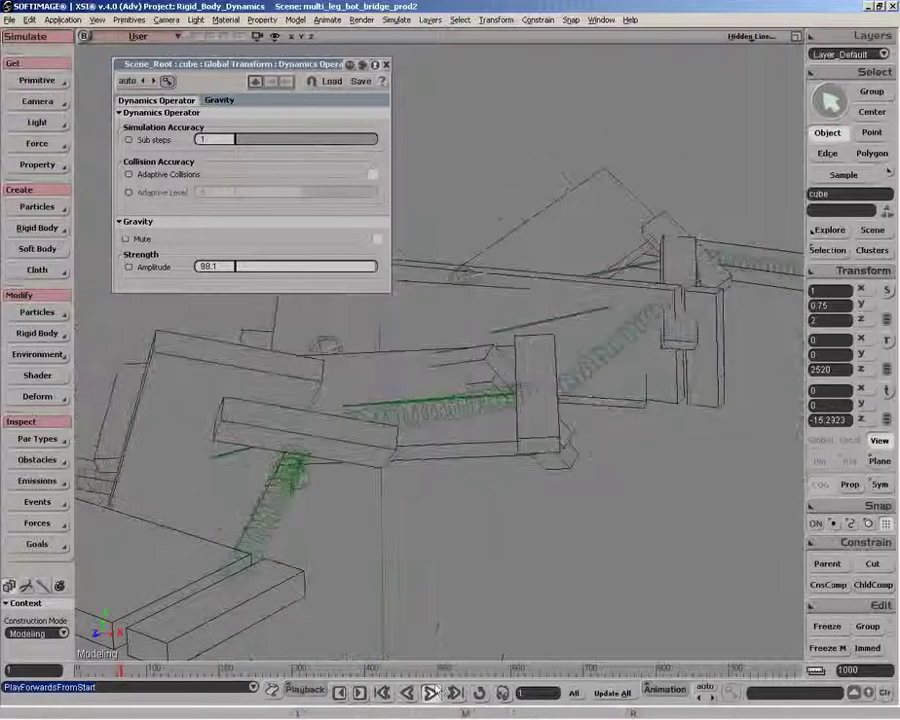
left_click(430, 692)
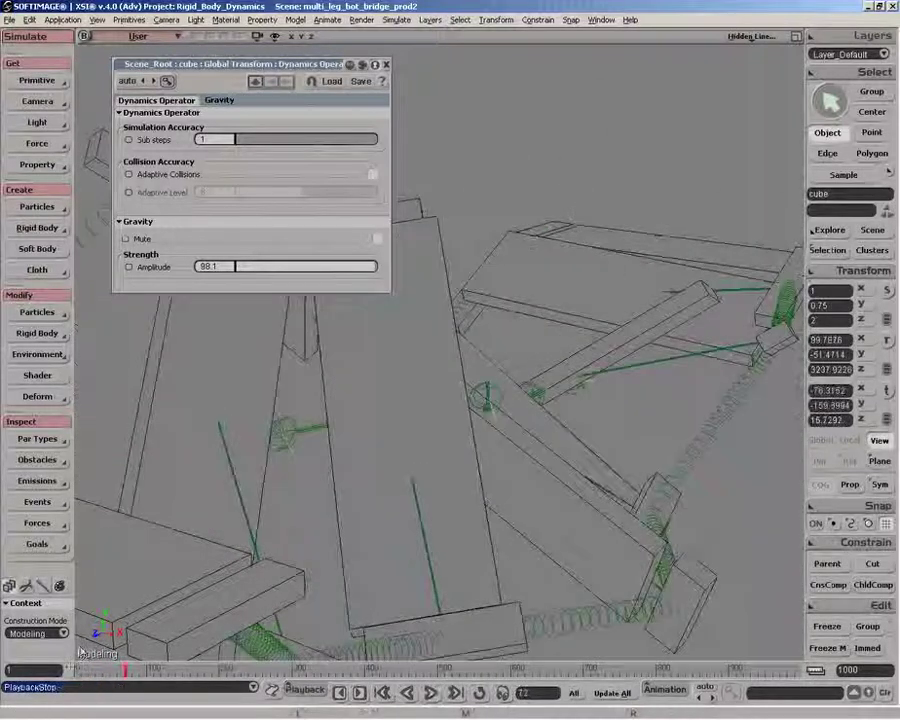
left_click(340, 692)
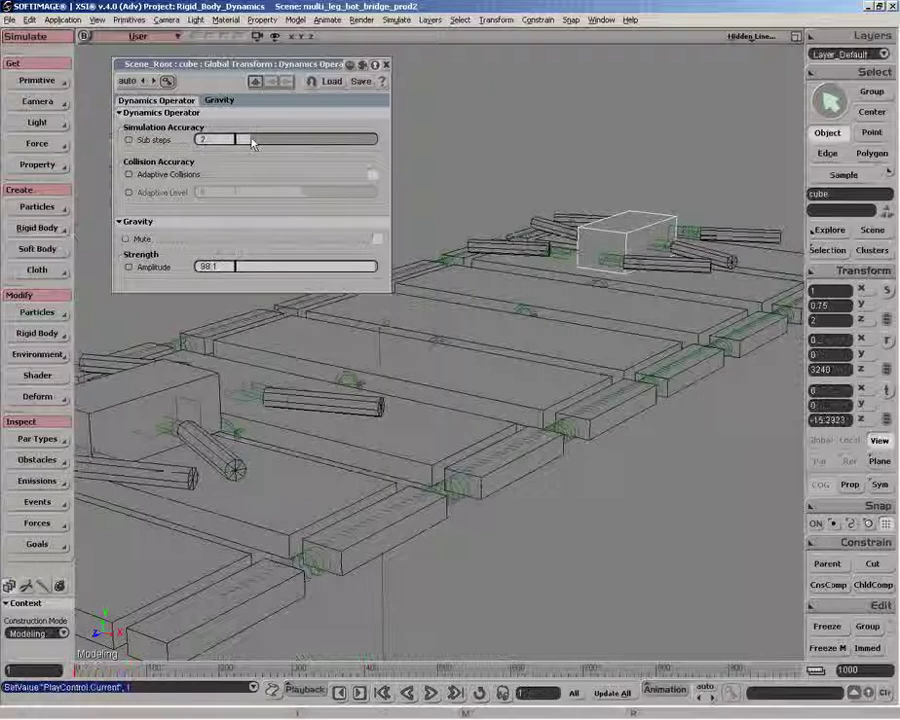
Step: Play the bridge simulation with the sub steps set to 2, and again with the sub steps set to 3
left_click_drag(235, 139, 240, 139)
left_click(431, 692)
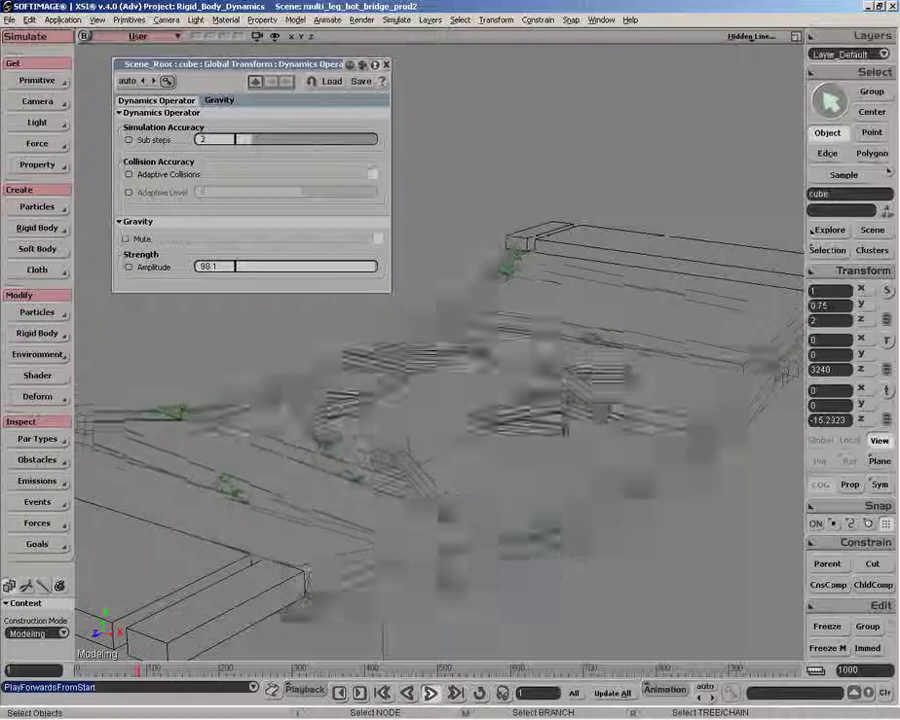
key("Escape")
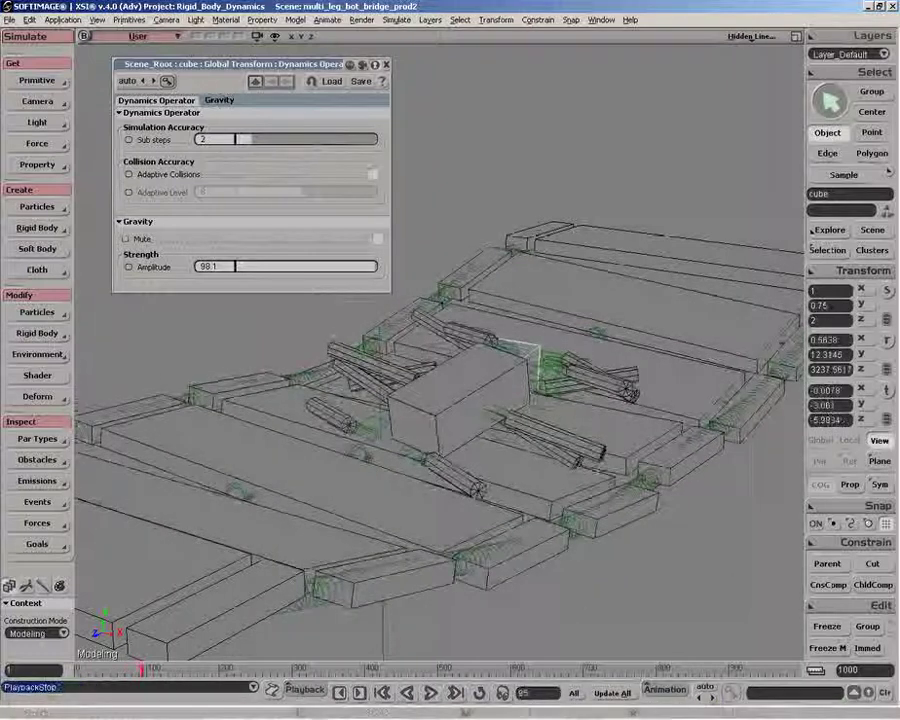
left_click(275, 140)
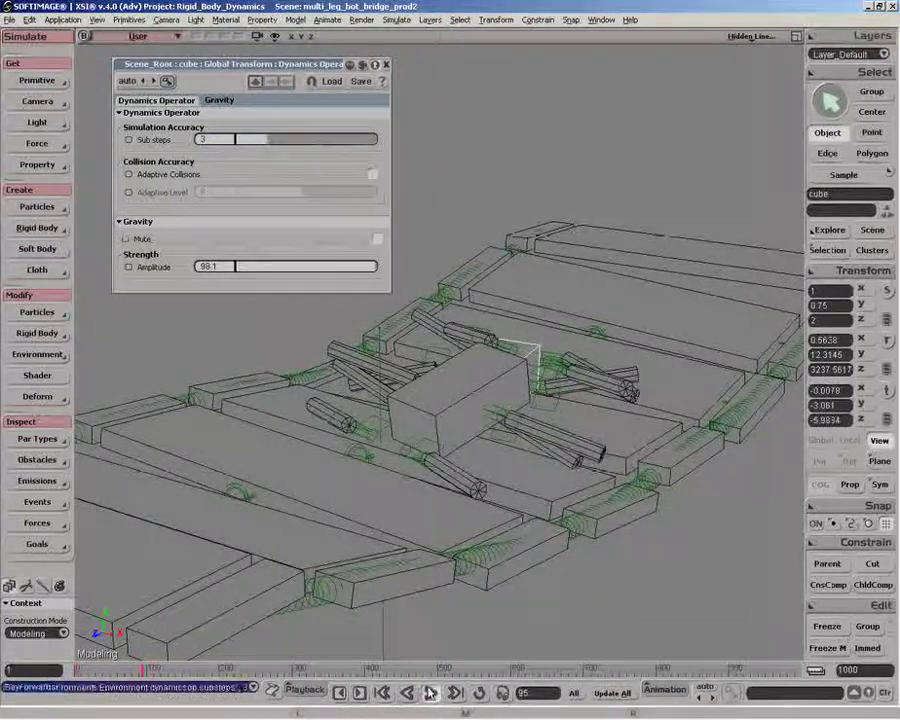
left_click(430, 693)
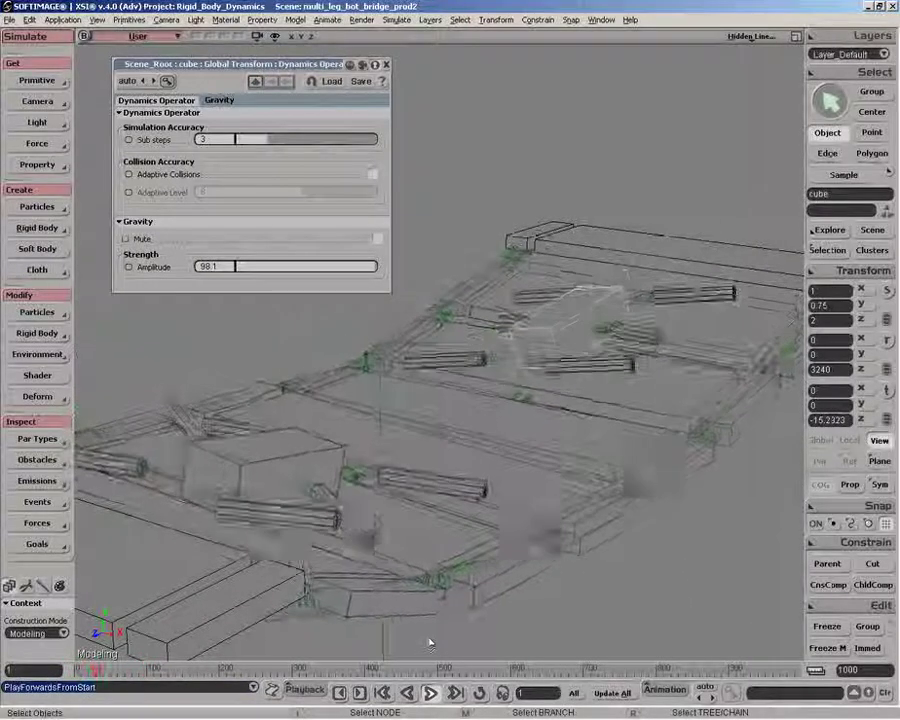
Step: Raise the simulation sub steps to 7 and replay the bridge simulation from the start
left_click_drag(203, 139, 296, 143)
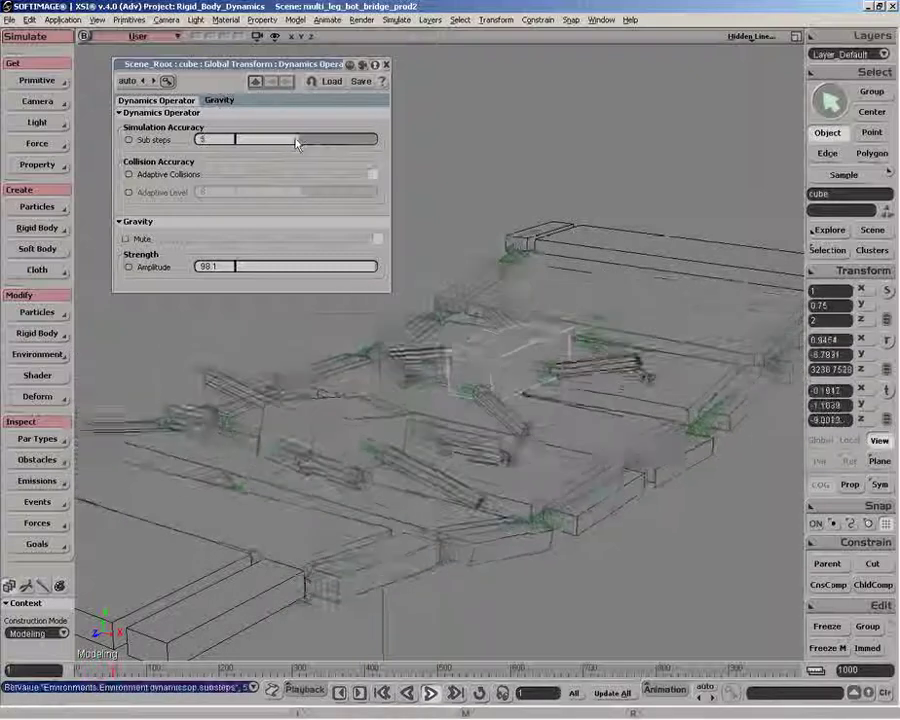
left_click_drag(296, 143, 330, 140)
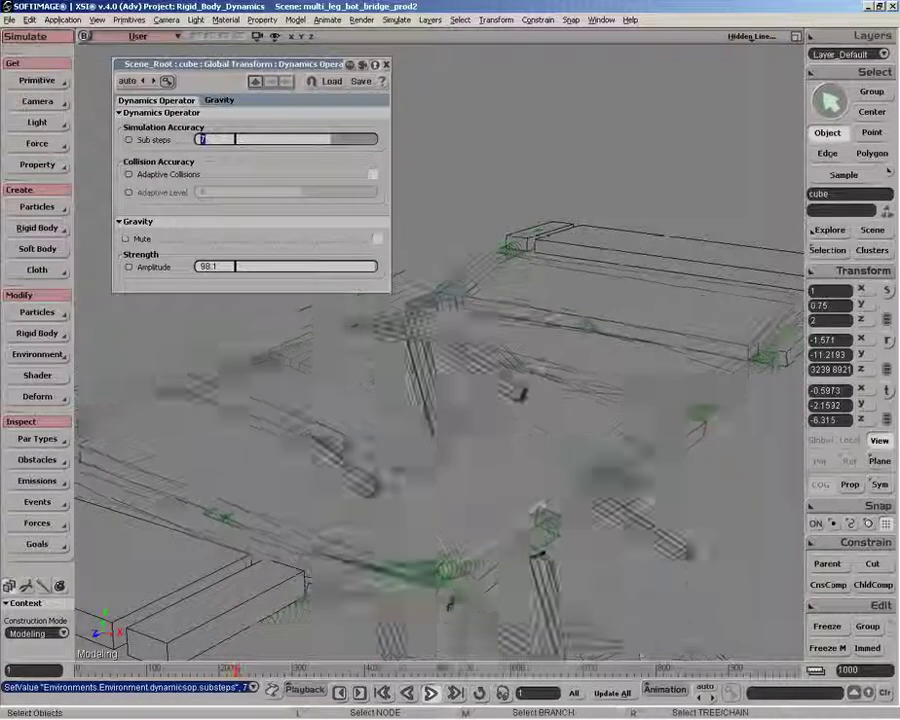
key("Escape")
key("F12")
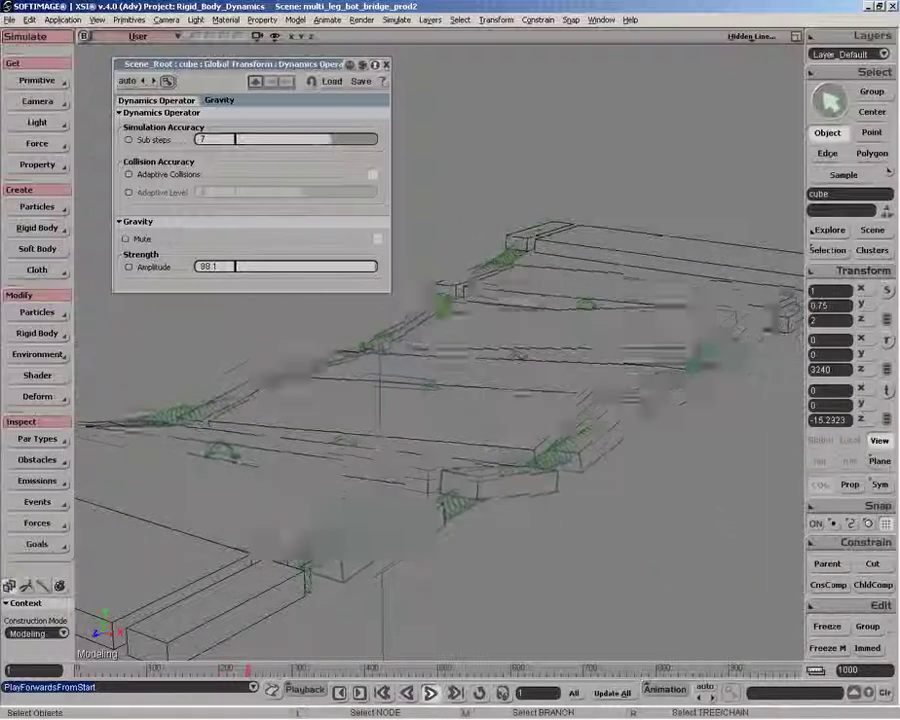
left_click(431, 692)
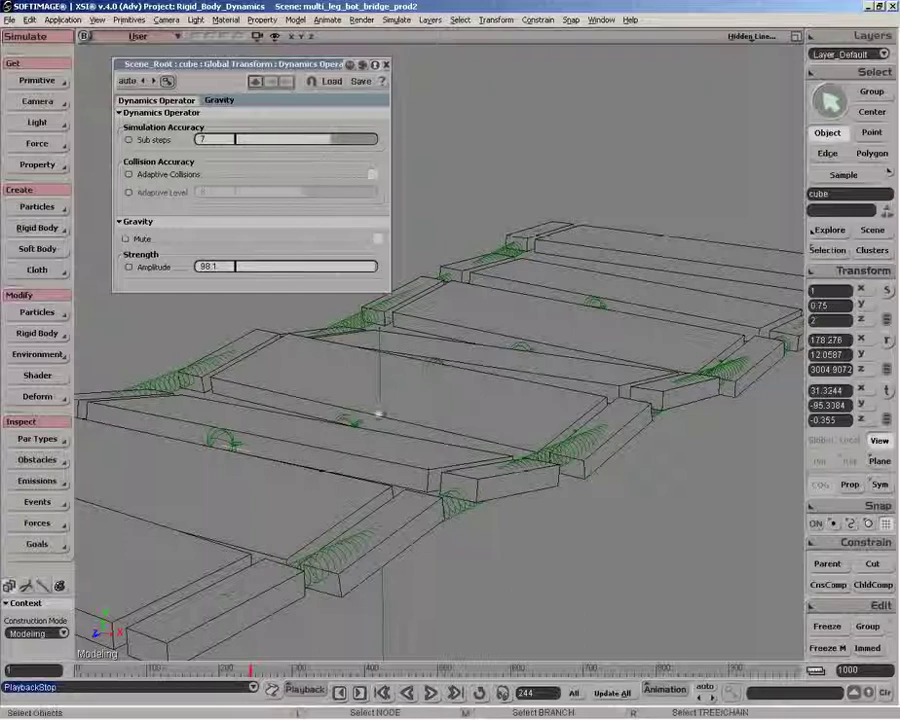
left_click(430, 692)
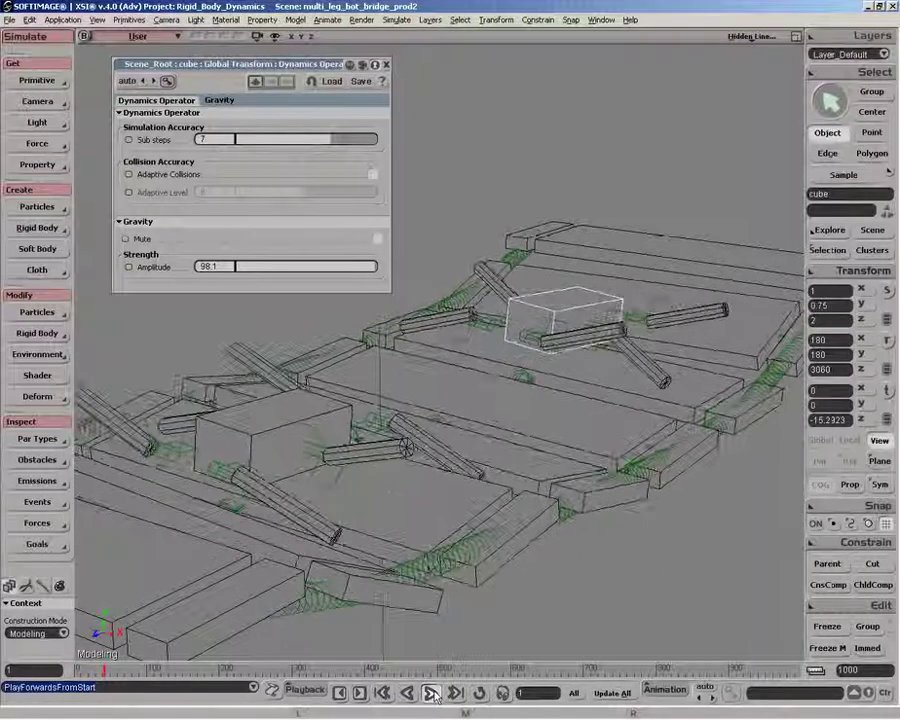
left_click(431, 693)
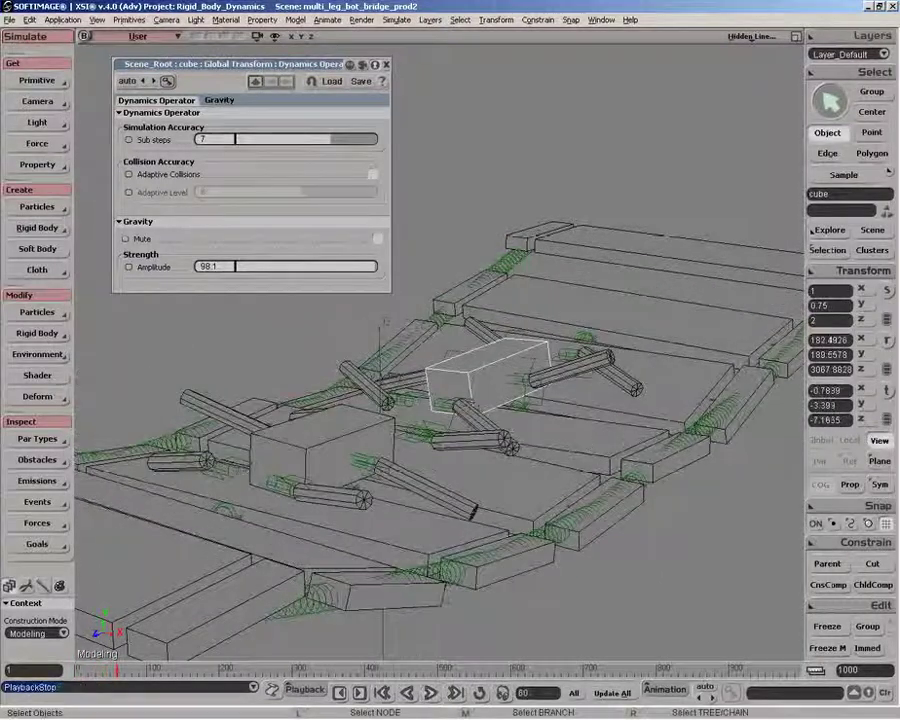
Step: Open the selected cube's rigid body properties, switch its collision type to Actual Shape, and return it to Bounding Box
left_click(828, 251)
left_click(679, 366)
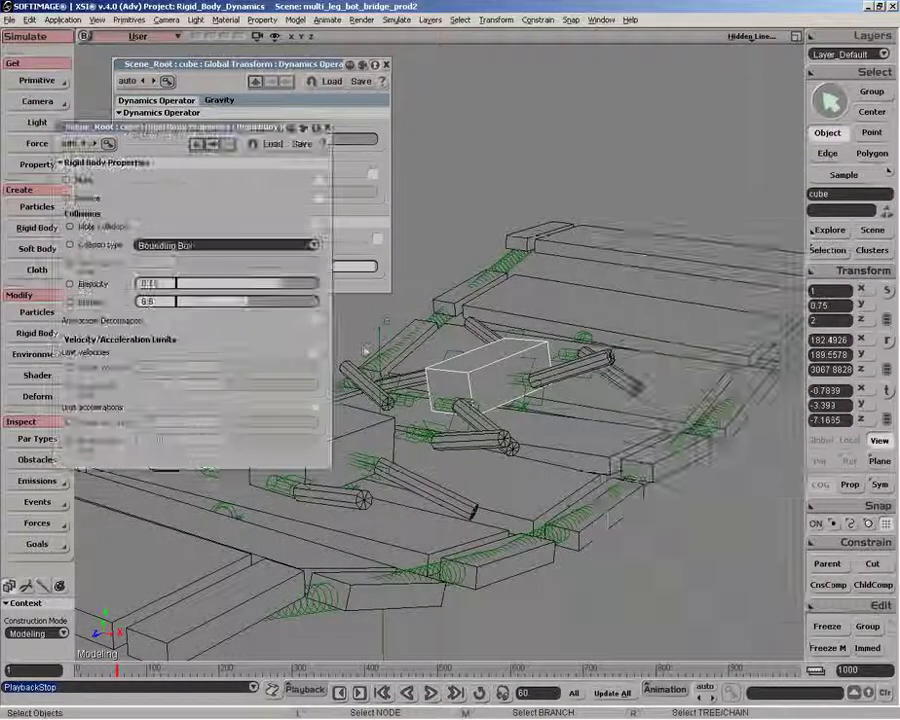
left_click_drag(170, 127, 473, 264)
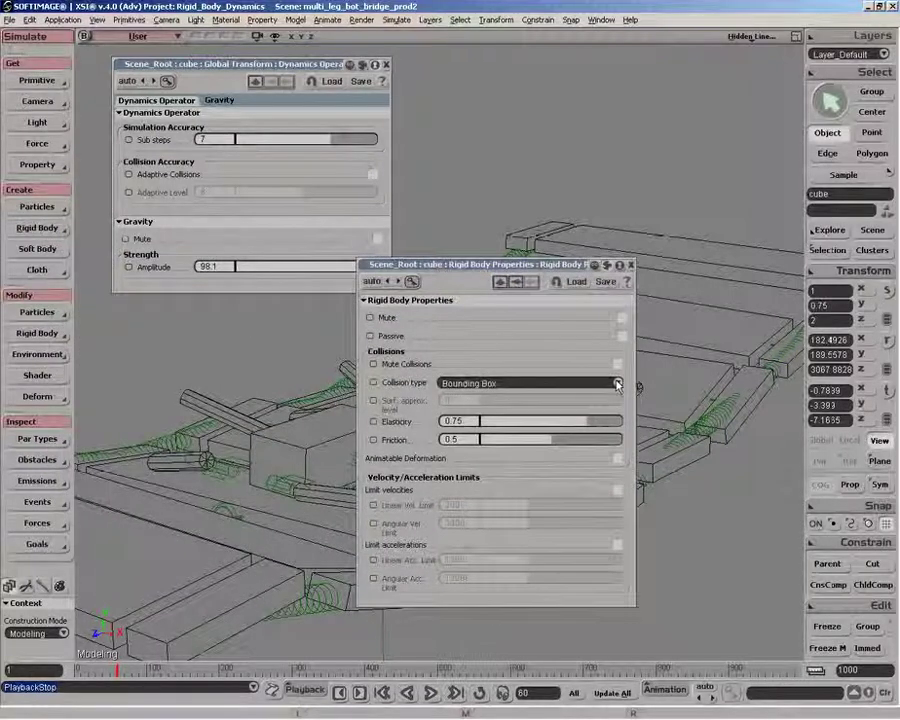
left_click(617, 384)
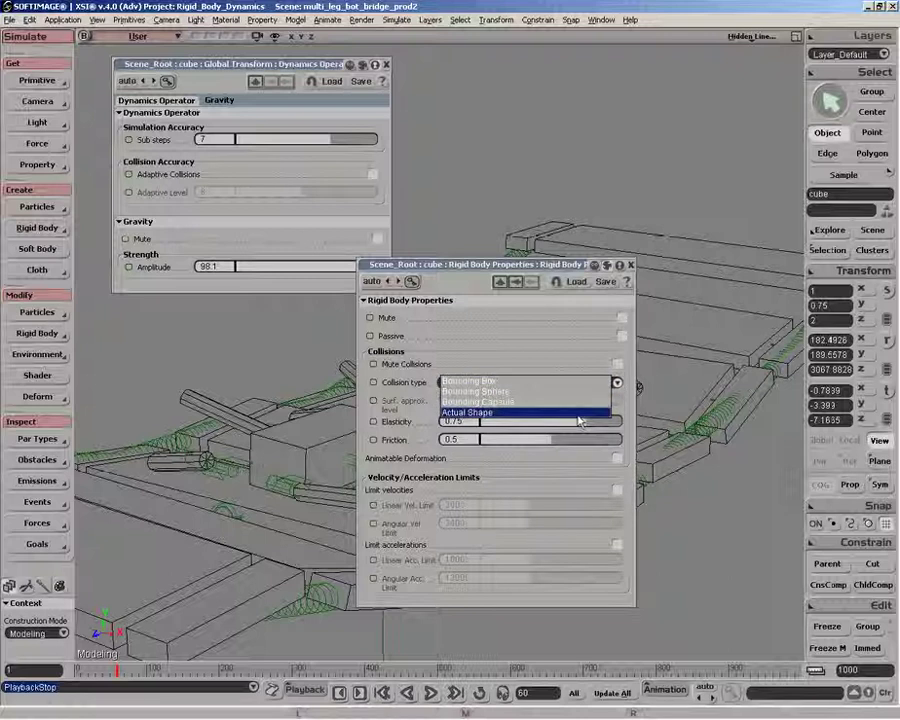
left_click(578, 412)
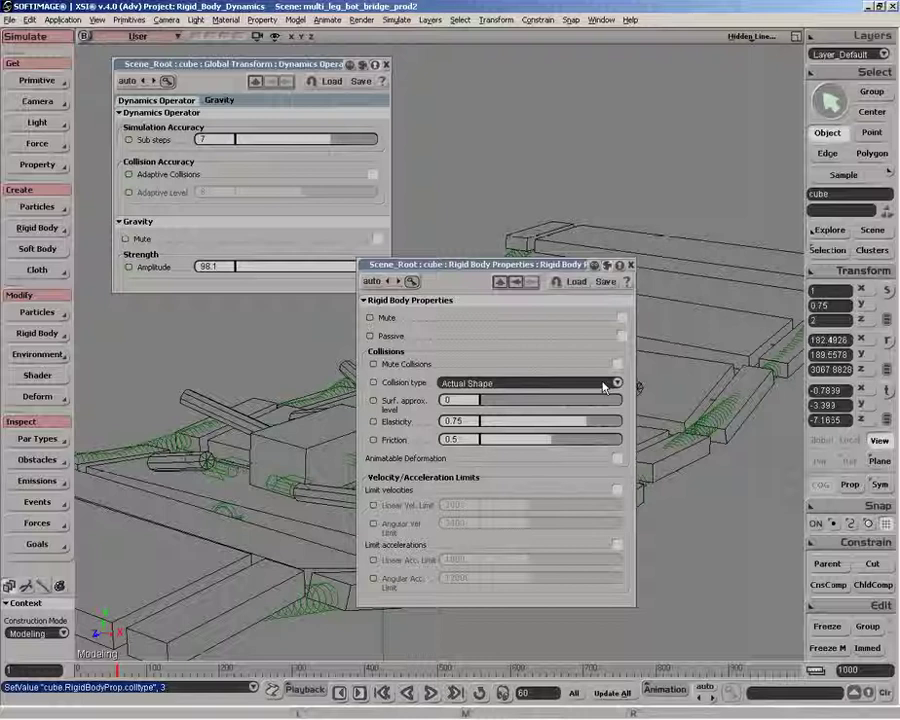
left_click(604, 387)
left_click(594, 349)
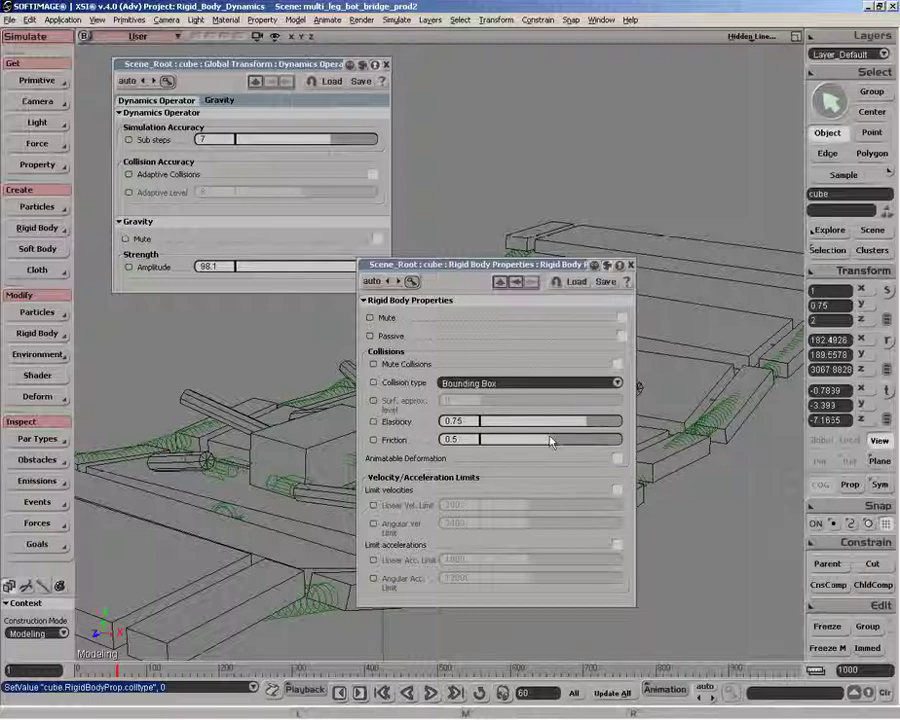
Step: Set the cube's rigid body elasticity to 0 and its friction to 1
double_click(455, 421)
type("0")
key("Return")
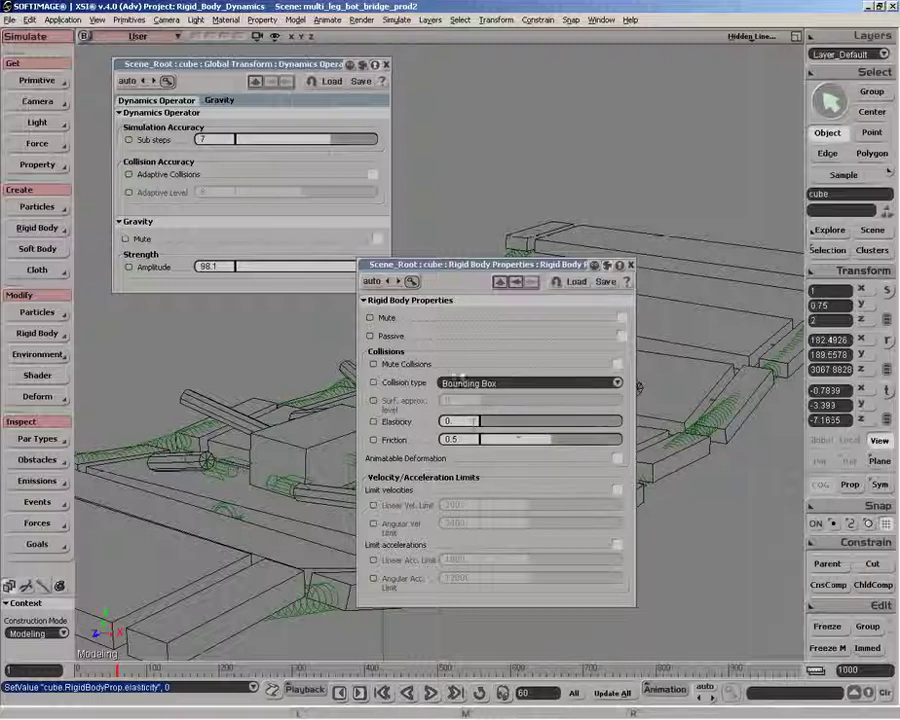
left_click_drag(554, 440, 629, 440)
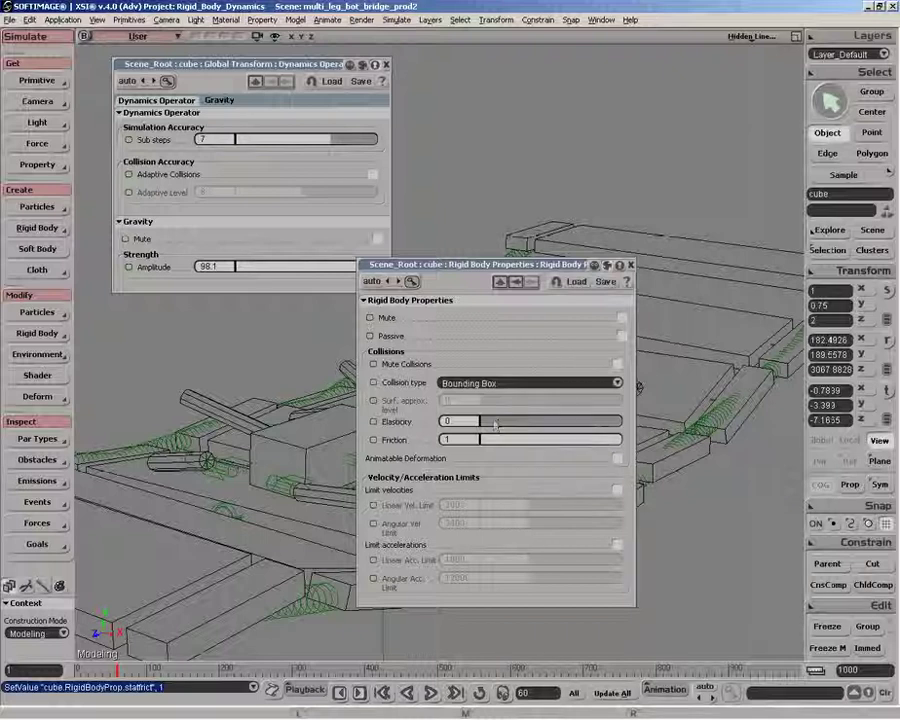
Step: Set the cube's elasticity to 1 and its friction to 0, and close its rigid body properties
left_click_drag(488, 424, 628, 424)
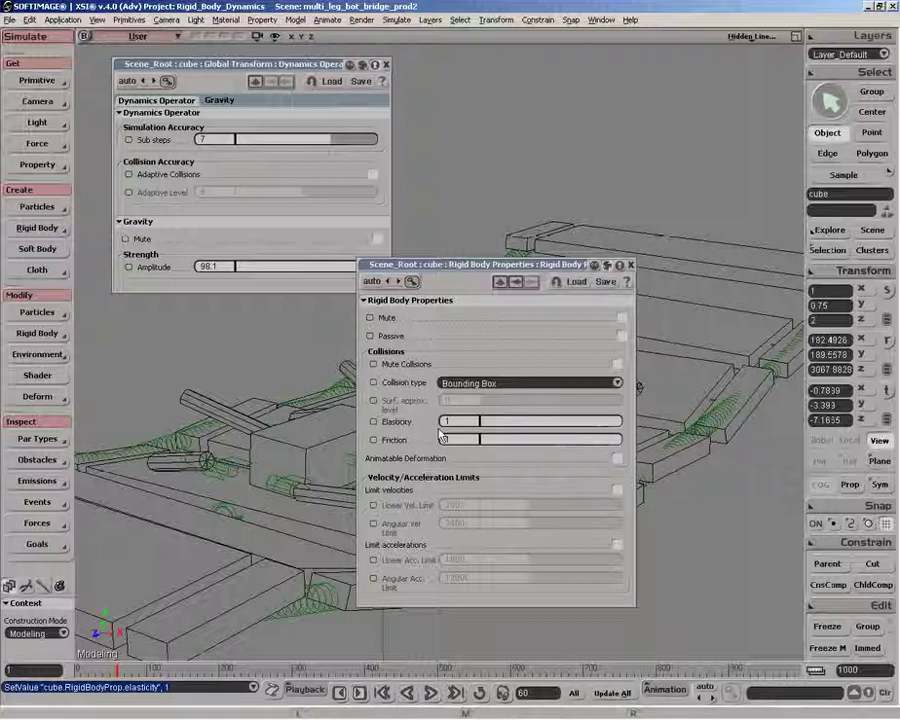
left_click_drag(537, 443, 335, 314)
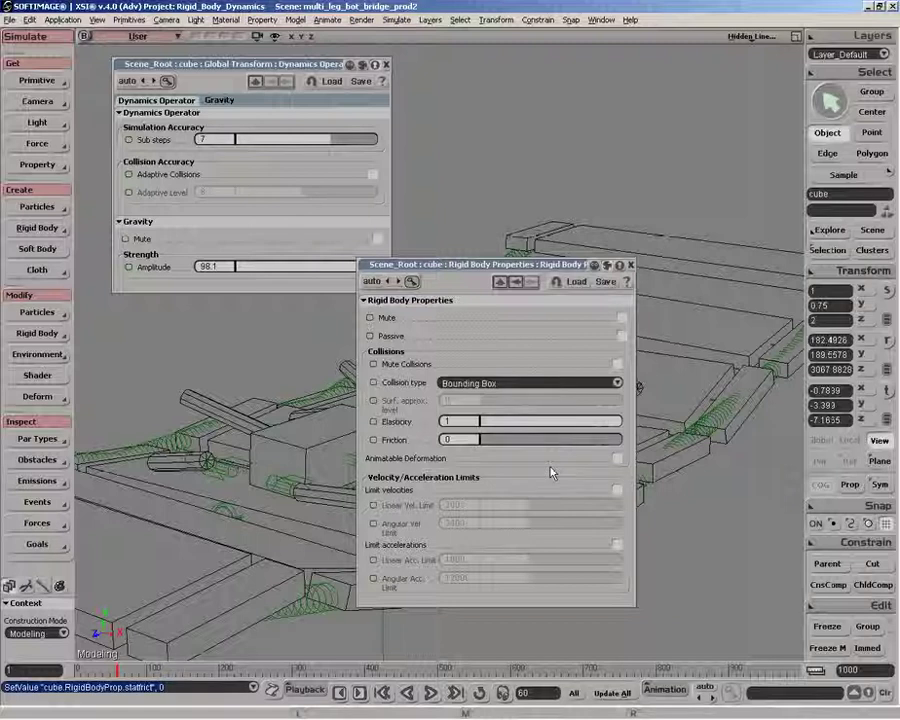
left_click(631, 265)
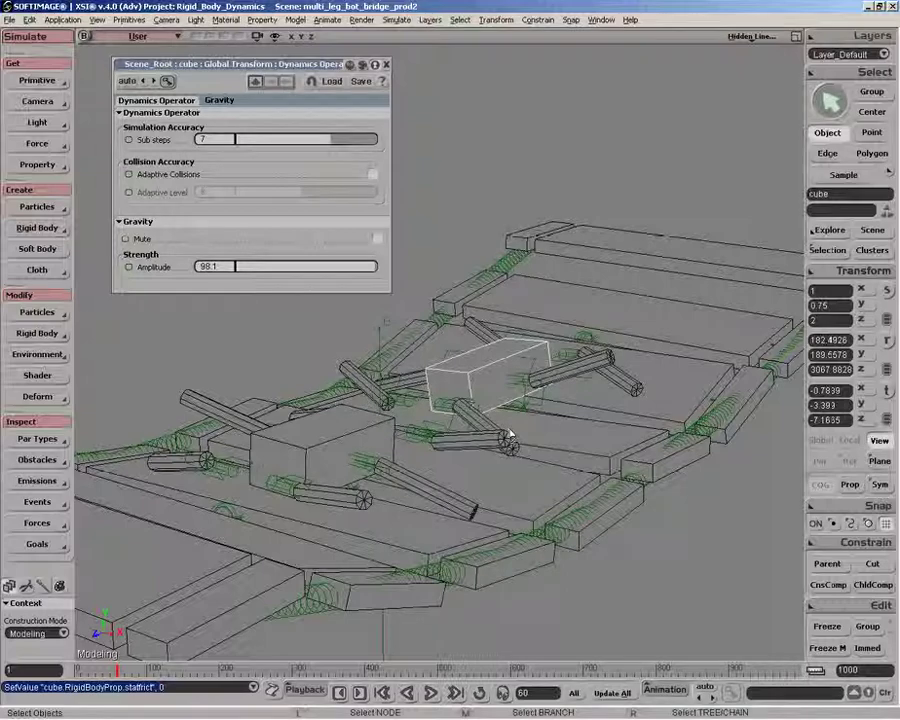